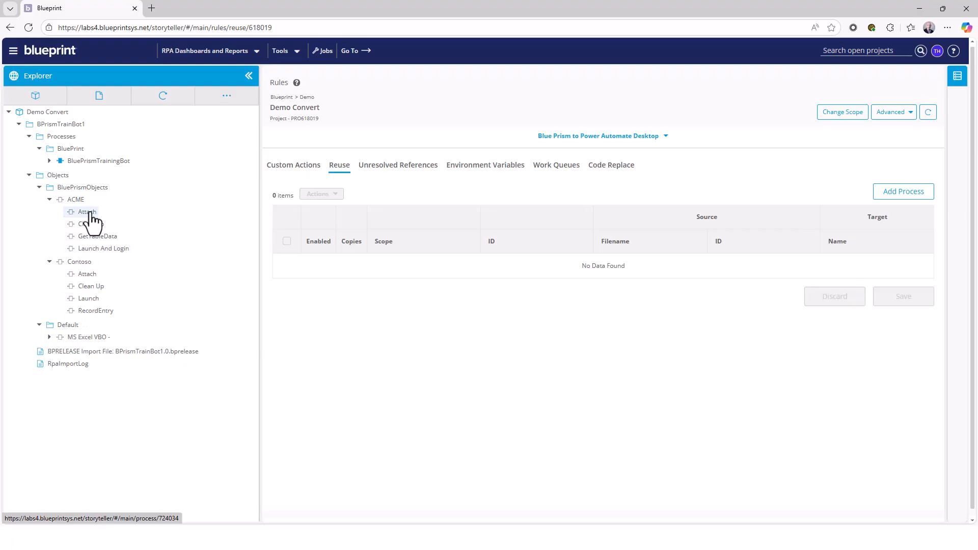
Step: Activate the BluePrismTrainingBot process and export all its items to Power Automate, continuing with the current rules
{"action": "left_click", "coordinate": [98, 161]}
{"action": "left_click", "coordinate": [294, 113]}
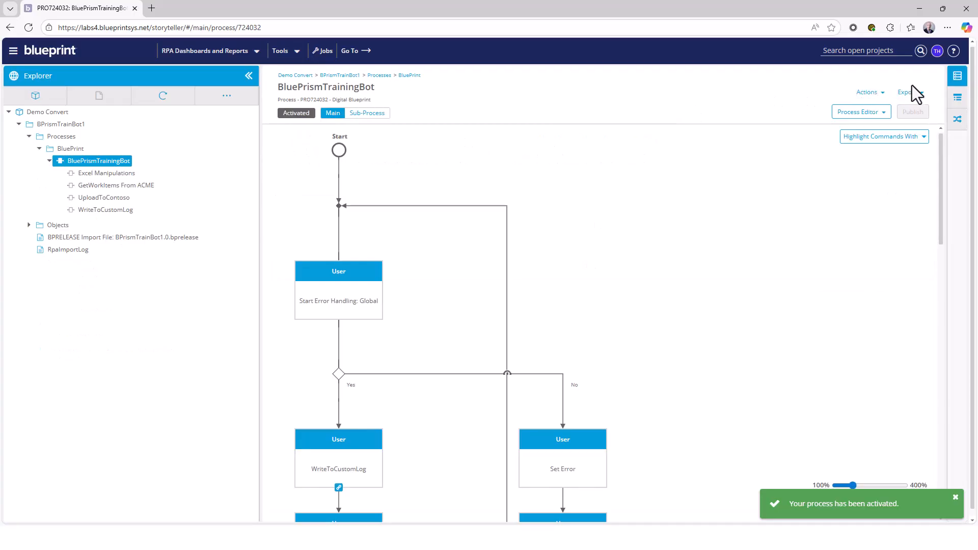
{"action": "left_click", "coordinate": [884, 123]}
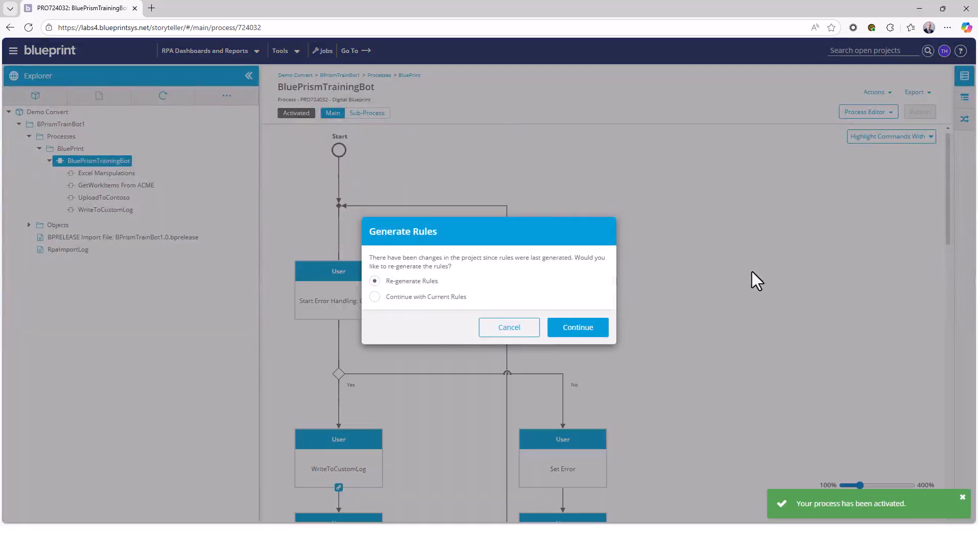
{"action": "left_click", "coordinate": [427, 298]}
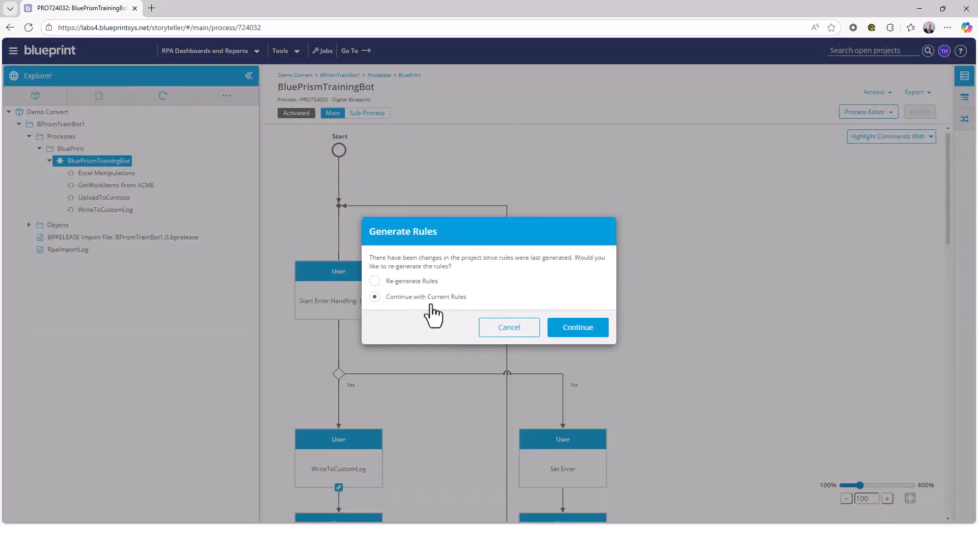
{"action": "left_click", "coordinate": [581, 330]}
{"action": "left_click", "coordinate": [517, 334]}
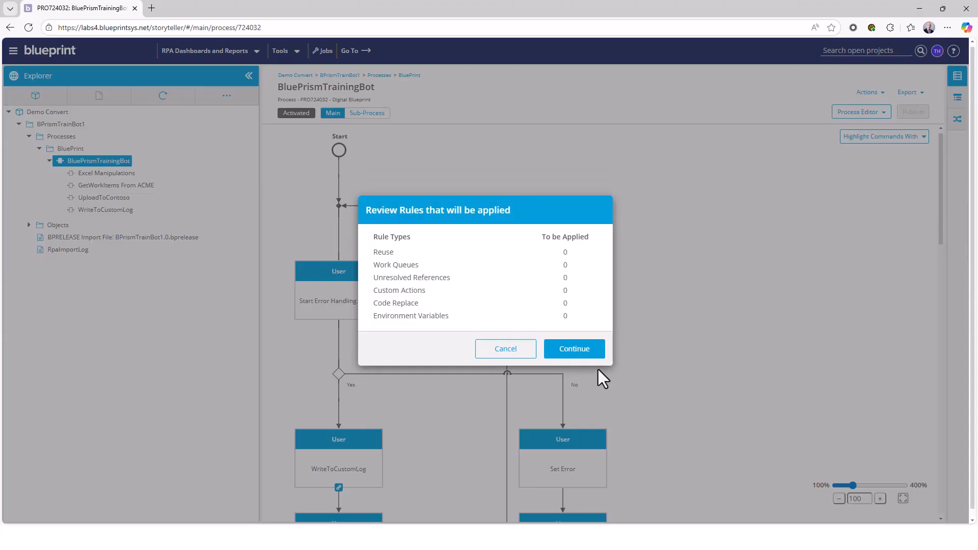
{"action": "left_click", "coordinate": [555, 351]}
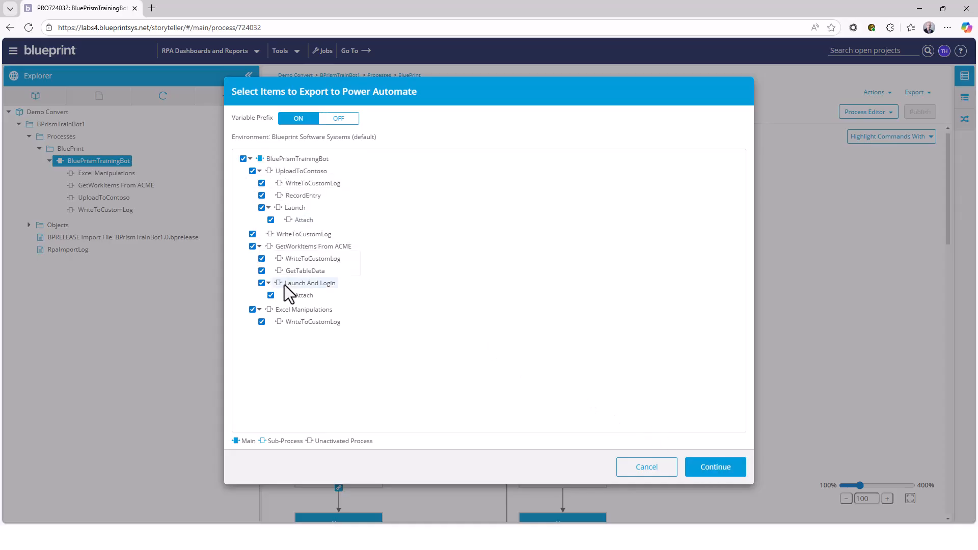
{"action": "left_click", "coordinate": [711, 468]}
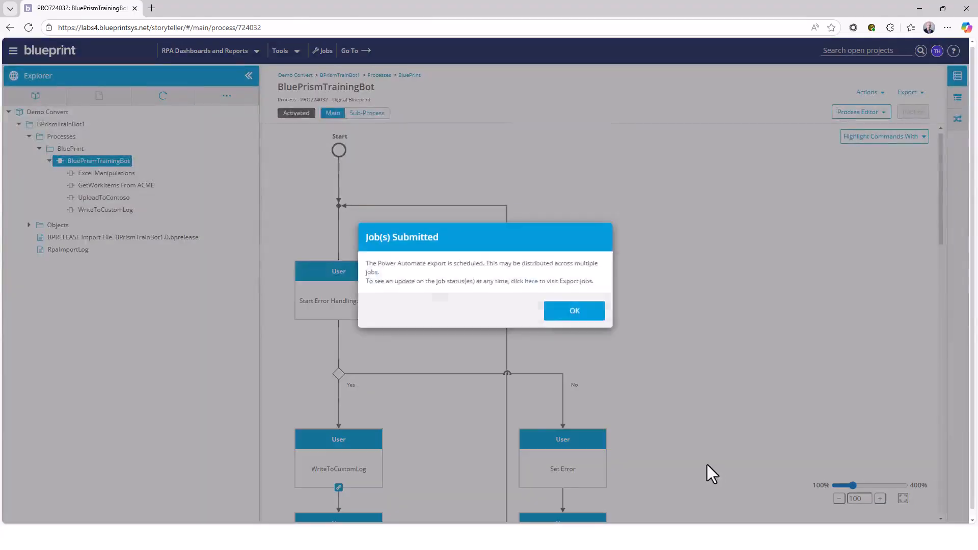
{"action": "left_click", "coordinate": [602, 309]}
Step: Expand the ACME and Contoso objects under BluePrismObjects, and list the exported flow's subflows in Power Automate
{"action": "left_click", "coordinate": [29, 224]}
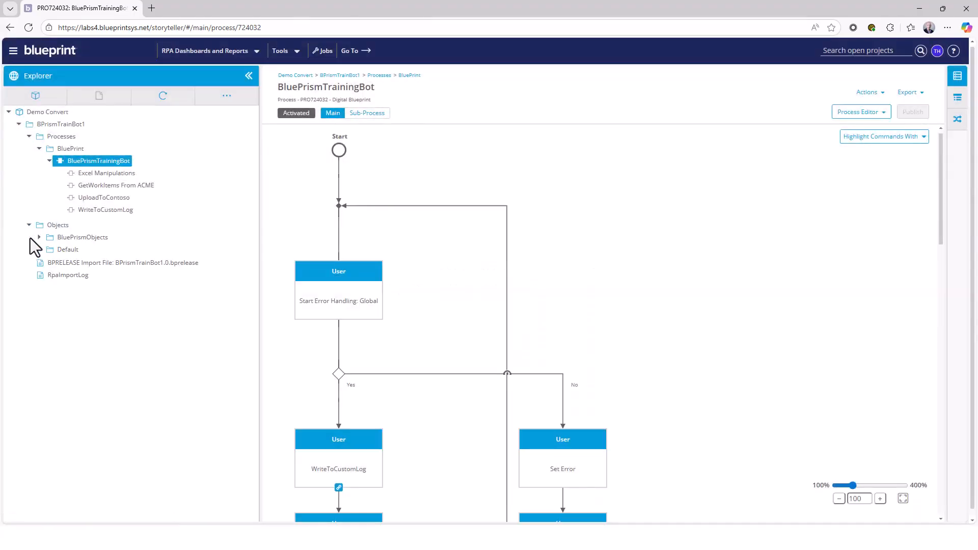
{"action": "left_click", "coordinate": [39, 237]}
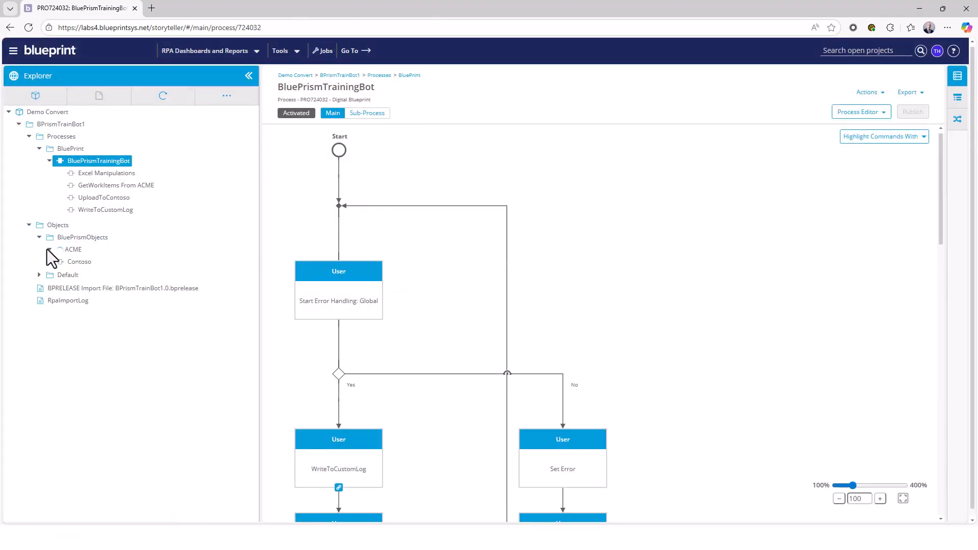
{"action": "left_click", "coordinate": [49, 249]}
{"action": "left_click", "coordinate": [50, 311]}
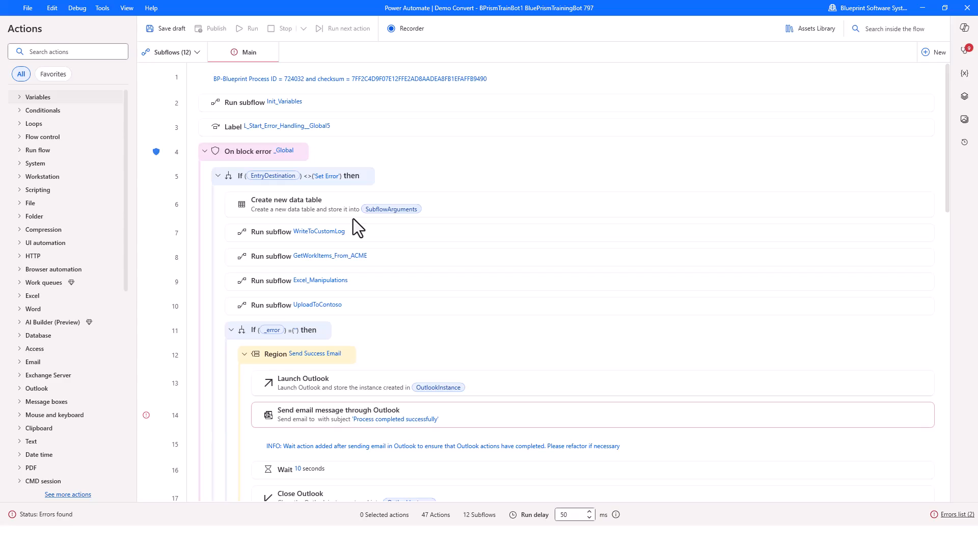
{"action": "left_click", "coordinate": [194, 51]}
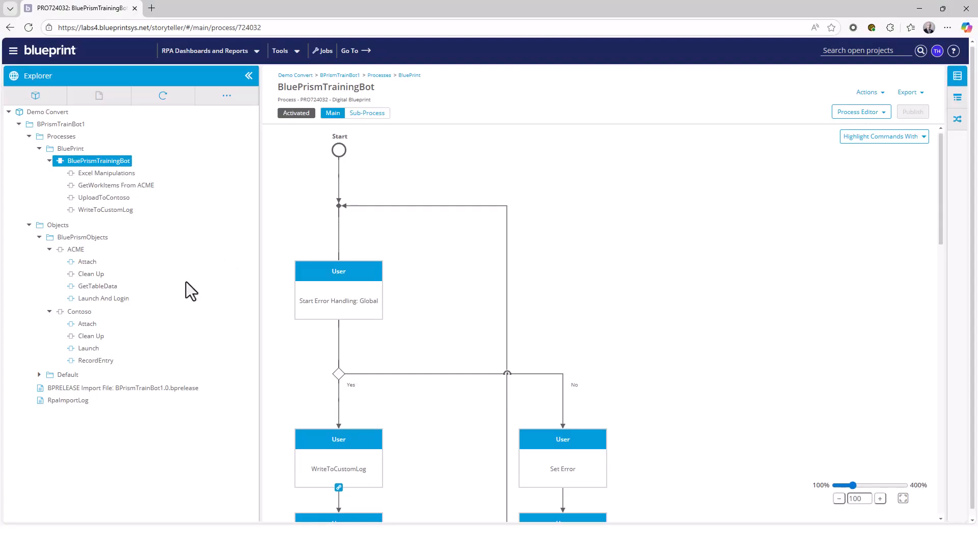
Step: In Blueprint, activate the ACME object and export it as a VBO to Power Automate with re-generated rules and all its actions
{"action": "left_click", "coordinate": [70, 252]}
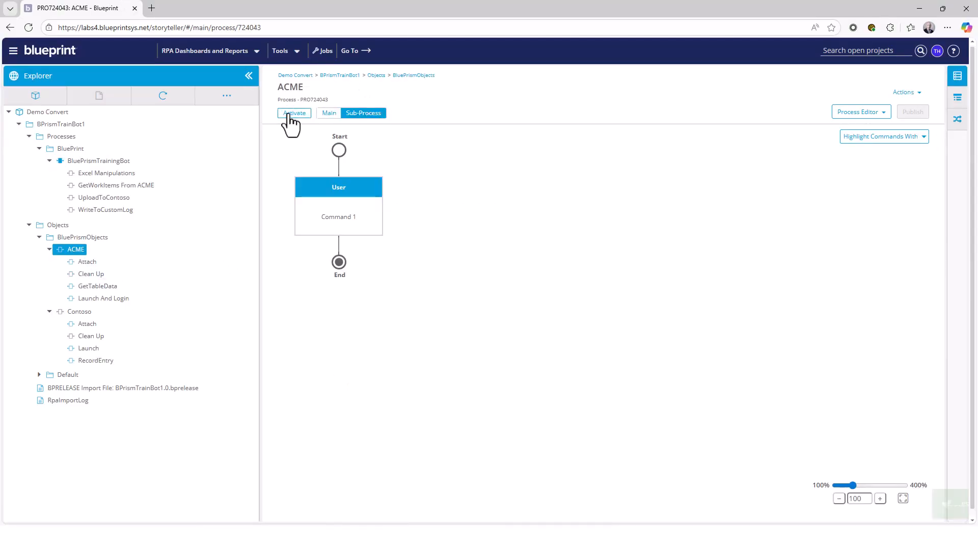
{"action": "left_click", "coordinate": [290, 114]}
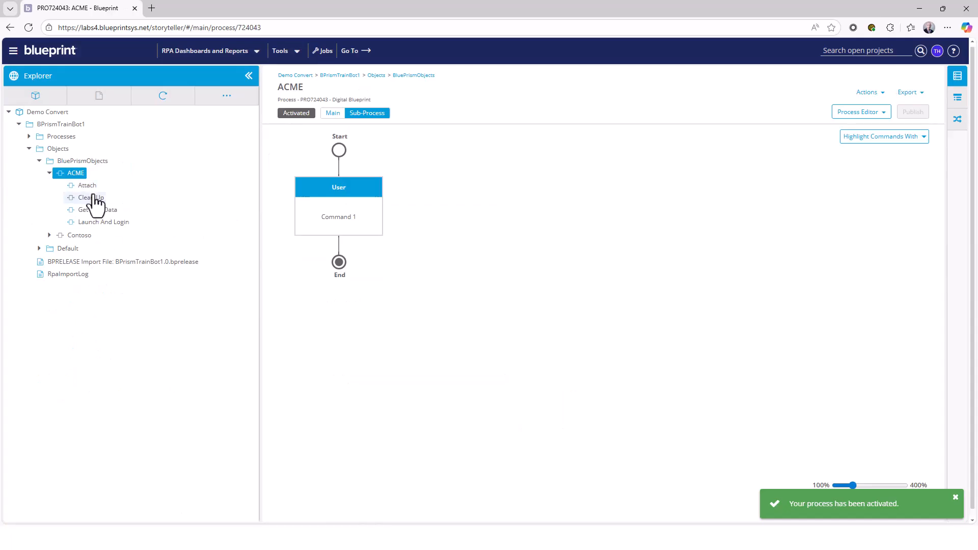
{"action": "left_click", "coordinate": [916, 98]}
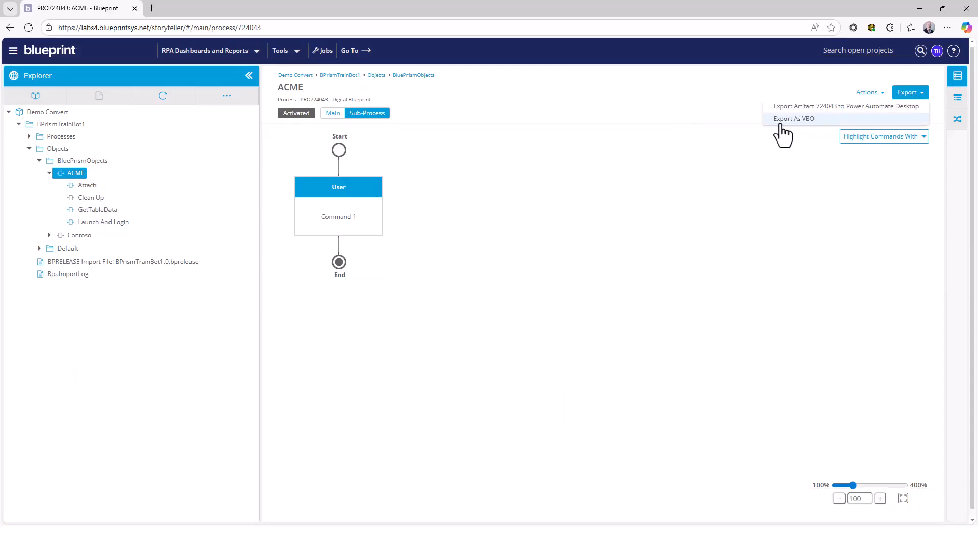
{"action": "left_click", "coordinate": [797, 123]}
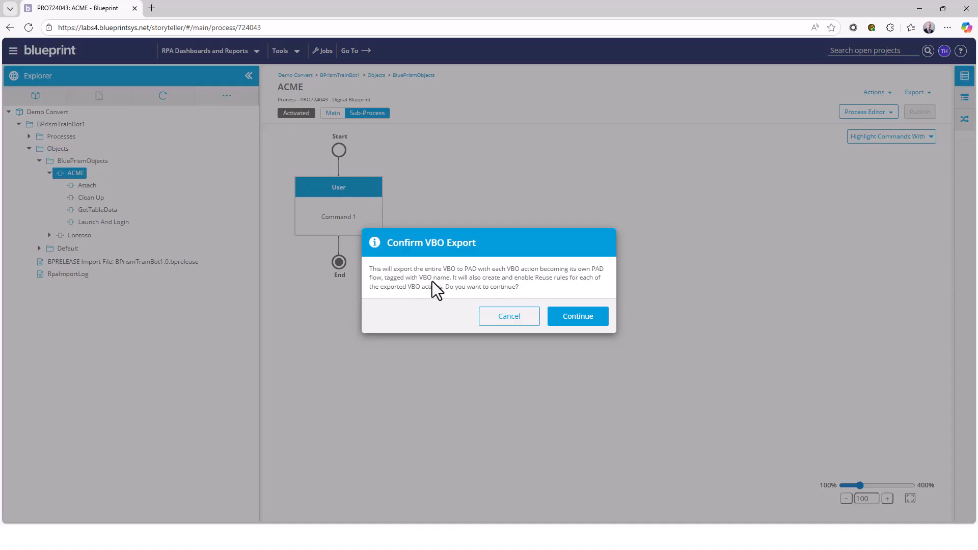
{"action": "left_click", "coordinate": [566, 316]}
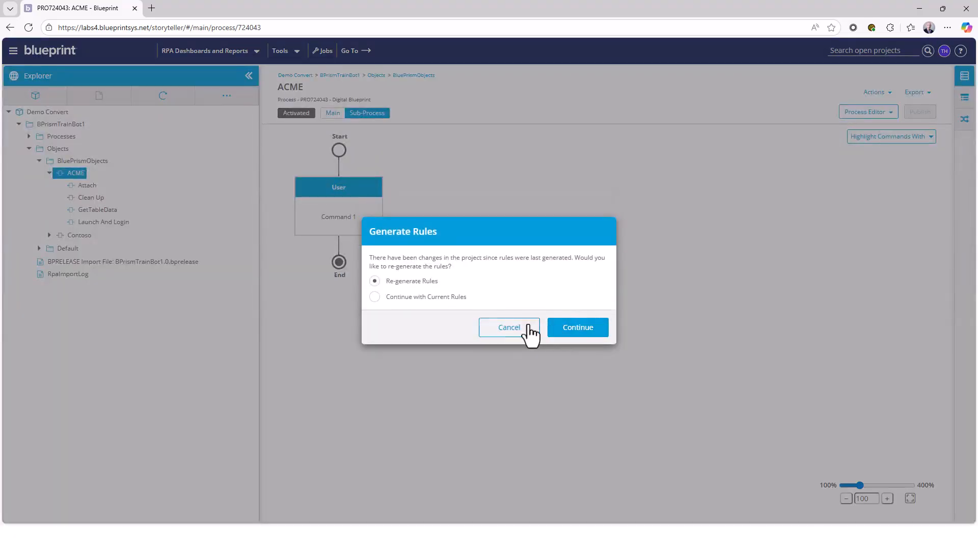
{"action": "left_click", "coordinate": [581, 329]}
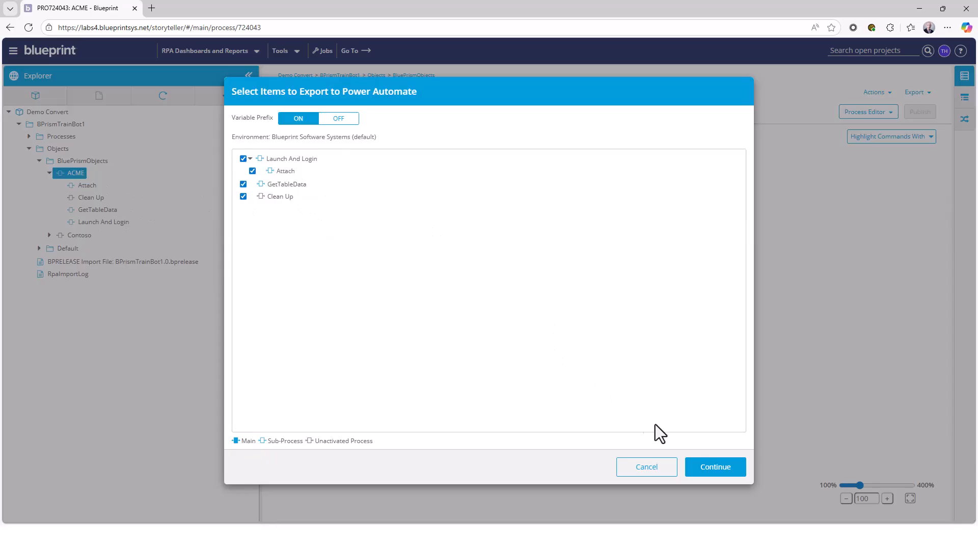
{"action": "left_click", "coordinate": [706, 472]}
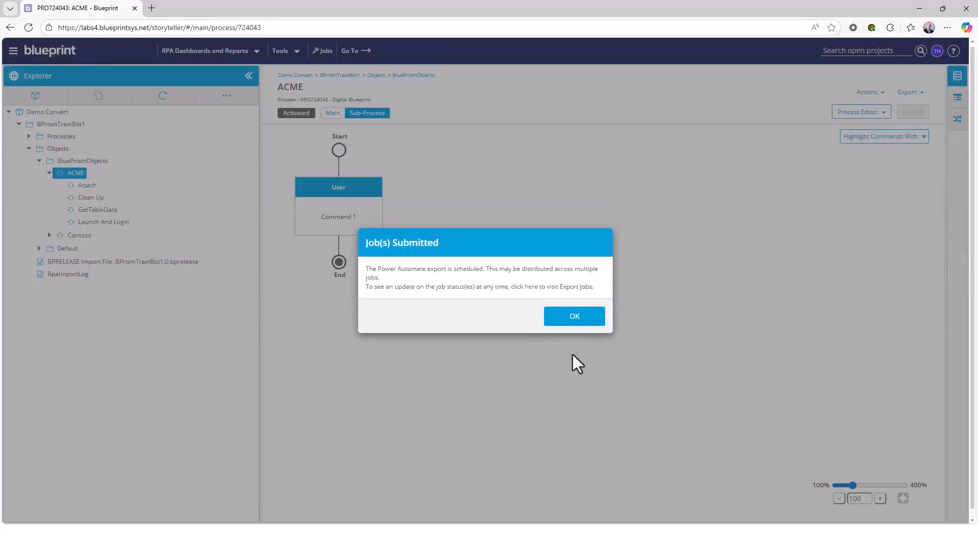
{"action": "left_click", "coordinate": [552, 320]}
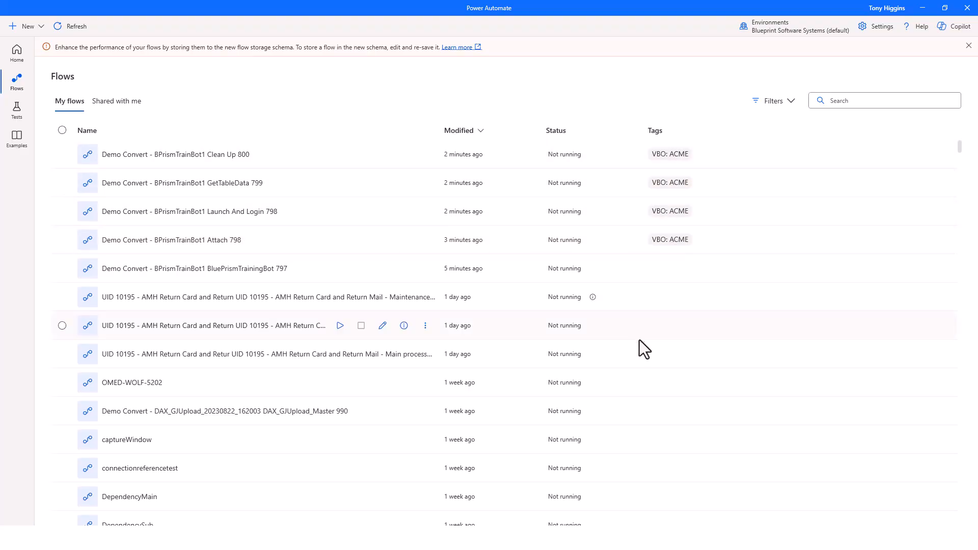
Step: In Power Automate, browse the desktop flows and filter them by the tag VBO: ACME
{"action": "scroll", "coordinate": [699, 354], "scroll_direction": "down", "scroll_amount": 2}
{"action": "scroll", "coordinate": [699, 354], "scroll_direction": "down", "scroll_amount": 7}
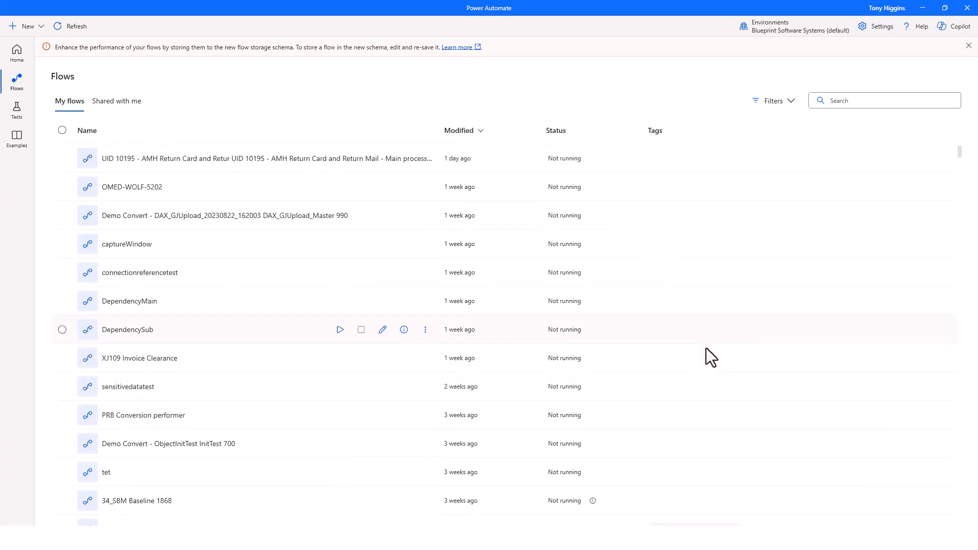
{"action": "left_click", "coordinate": [791, 102]}
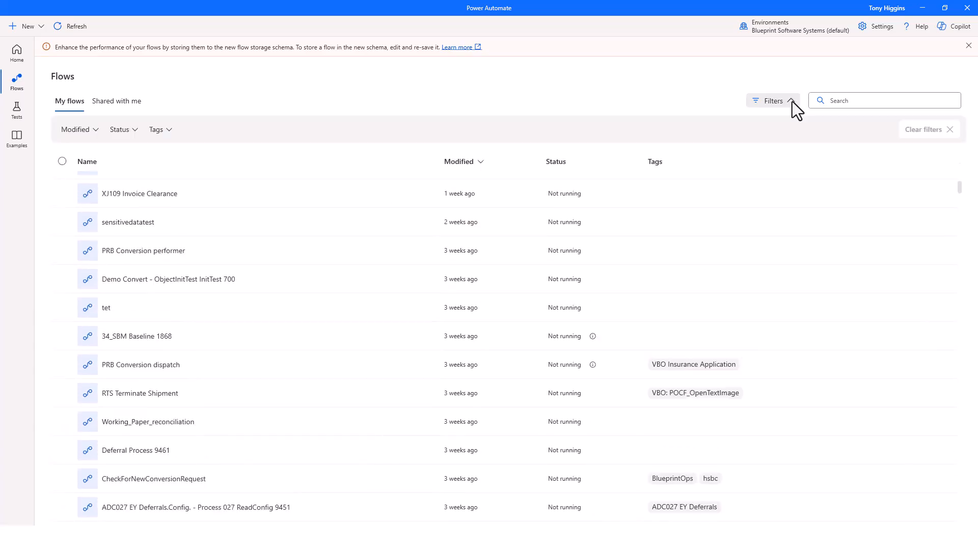
{"action": "left_click", "coordinate": [164, 130]}
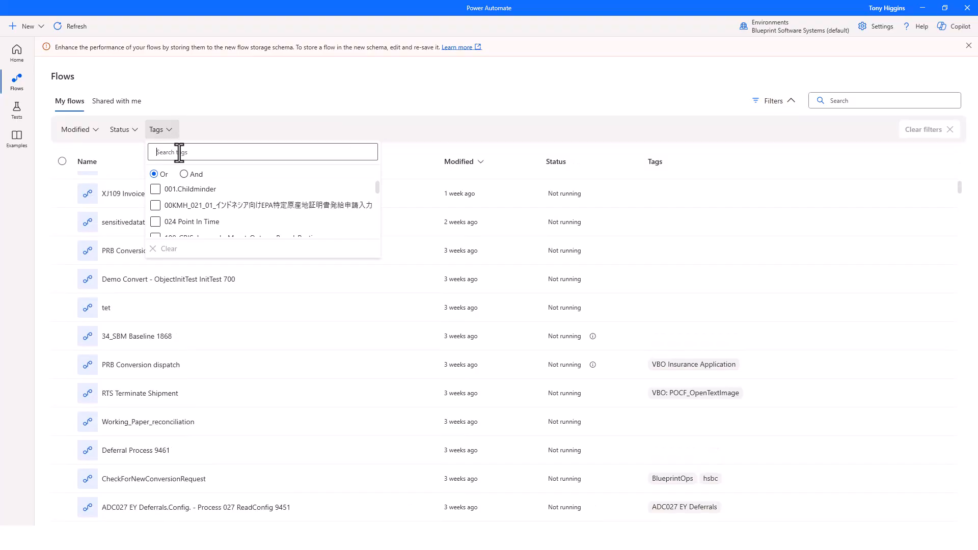
{"action": "type", "text": "VBO"}
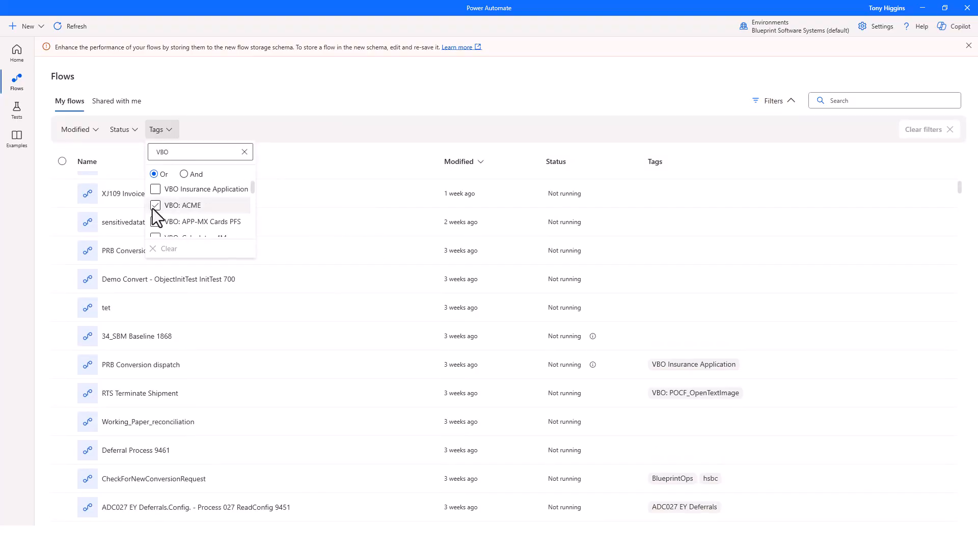
{"action": "left_click", "coordinate": [155, 206]}
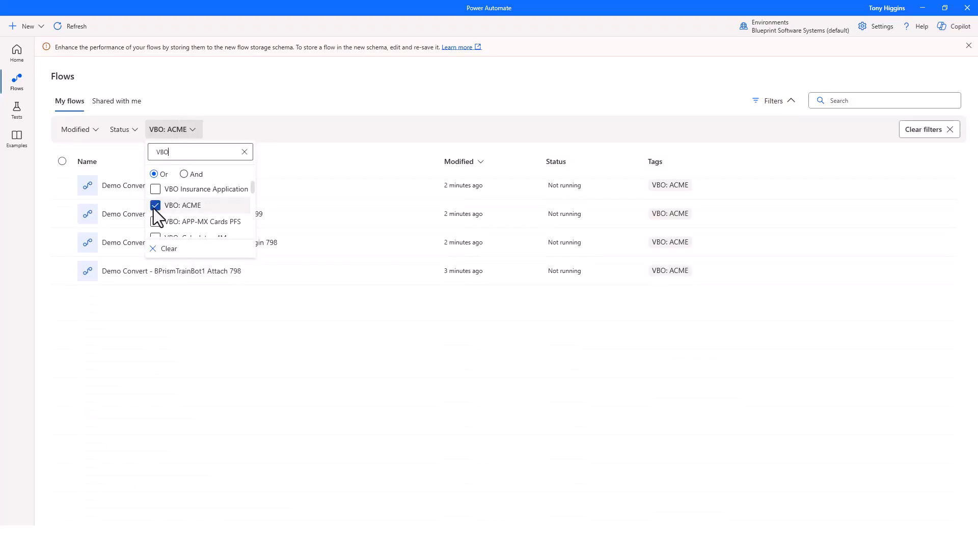
{"action": "left_click", "coordinate": [316, 108]}
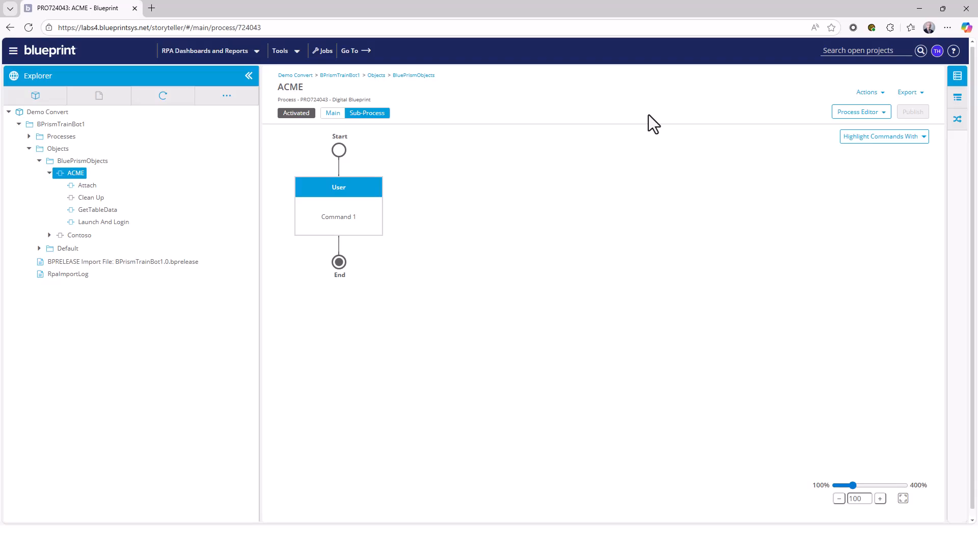
Step: In Blueprint, open the Demo Convert project's rules and examine the Reuse rules for the ACME actions
{"action": "left_click", "coordinate": [282, 51]}
{"action": "left_click", "coordinate": [287, 74]}
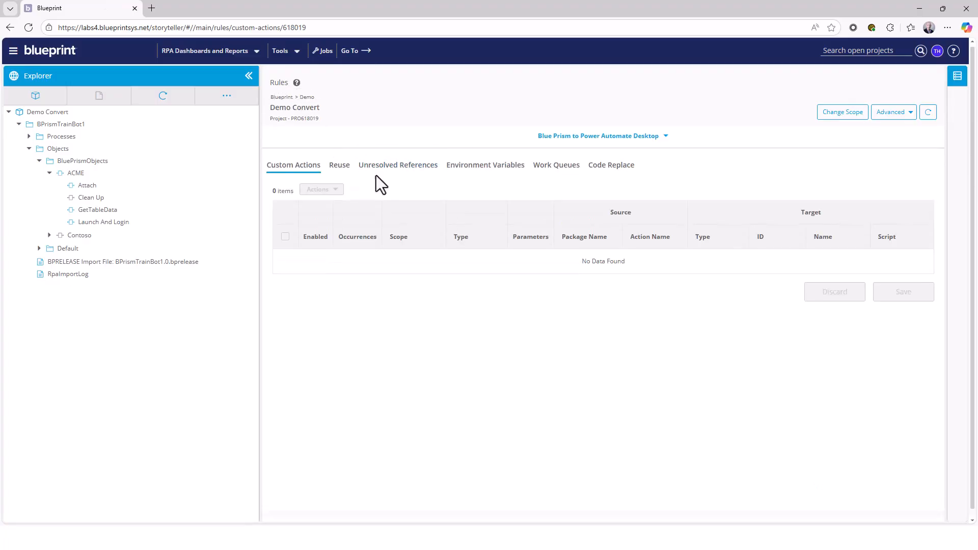
{"action": "left_click", "coordinate": [346, 172]}
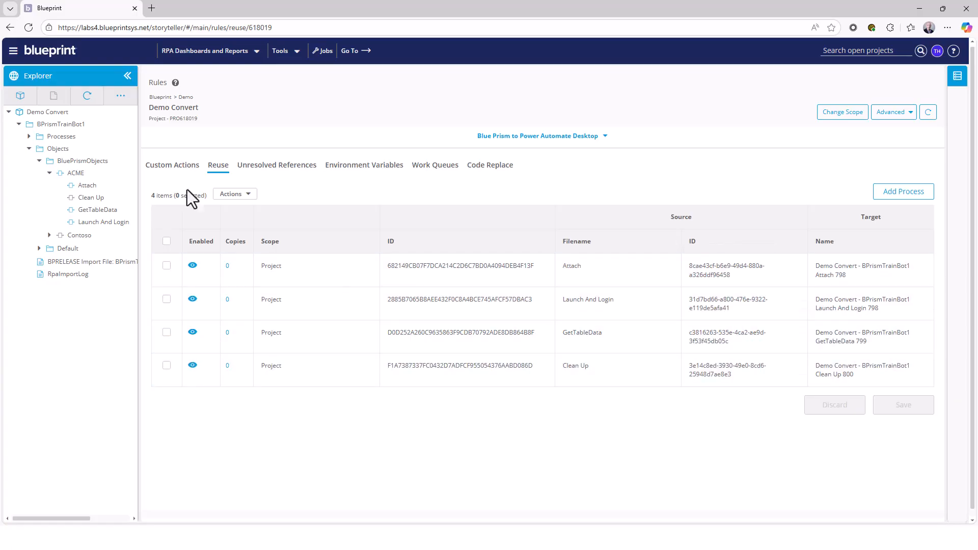
Step: Reopen the BluePrismTrainingBot process and export it to Power Automate again, applying the current rules
{"action": "left_click", "coordinate": [28, 136]}
{"action": "left_click", "coordinate": [39, 148]}
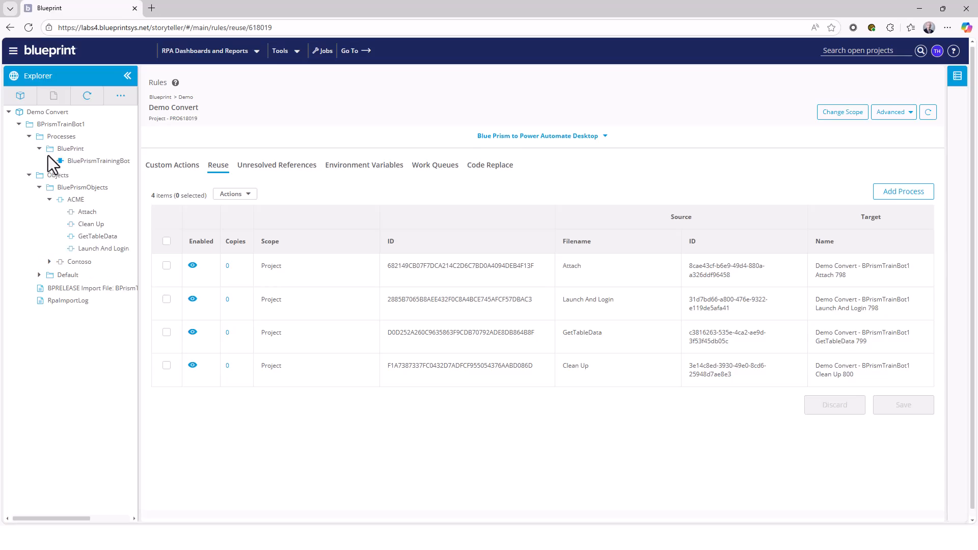
{"action": "left_click", "coordinate": [76, 160]}
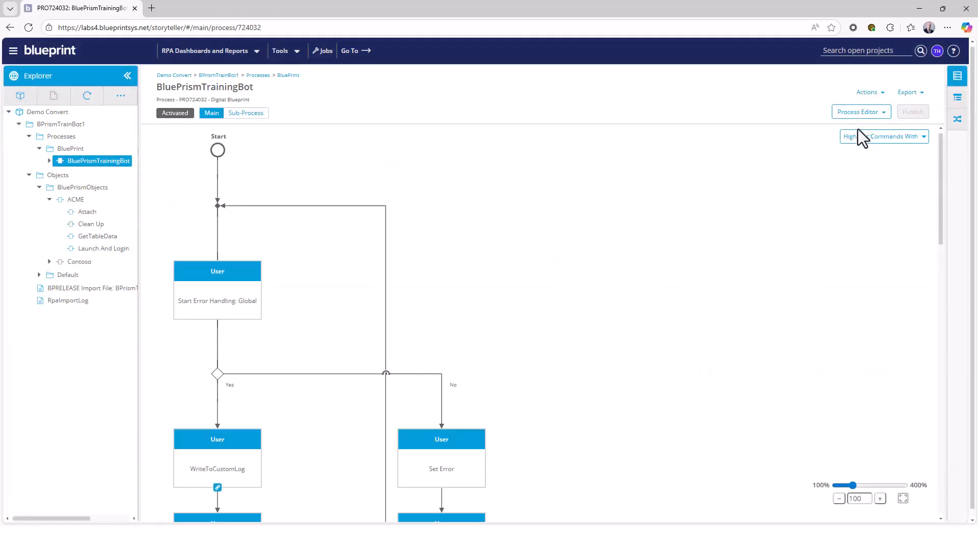
{"action": "left_click", "coordinate": [905, 93]}
{"action": "left_click", "coordinate": [845, 108]}
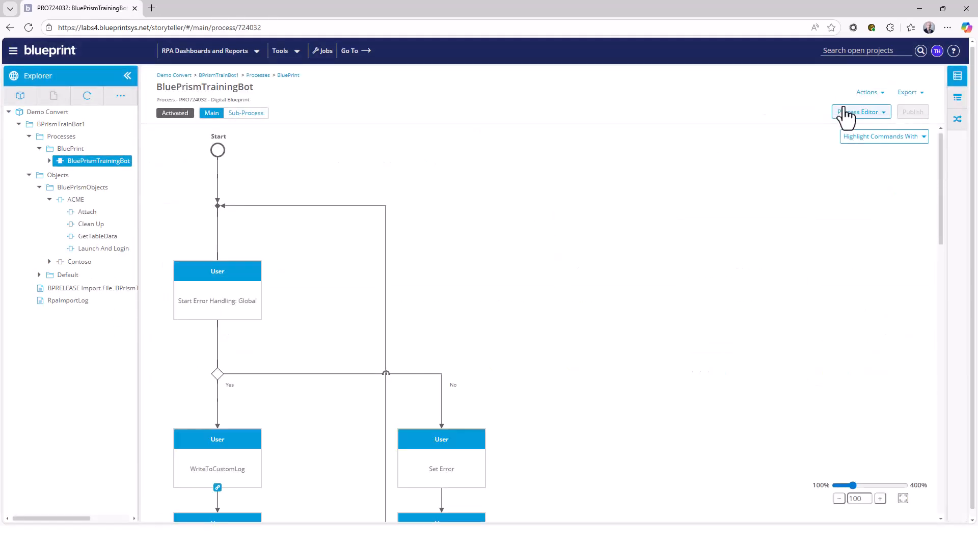
{"action": "left_click", "coordinate": [441, 300]}
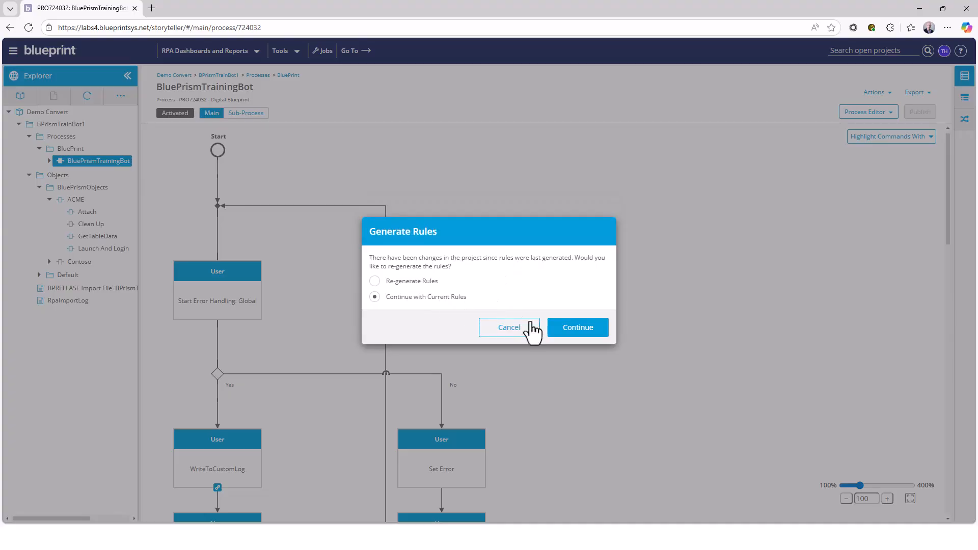
{"action": "left_click", "coordinate": [564, 330]}
{"action": "left_click", "coordinate": [556, 329]}
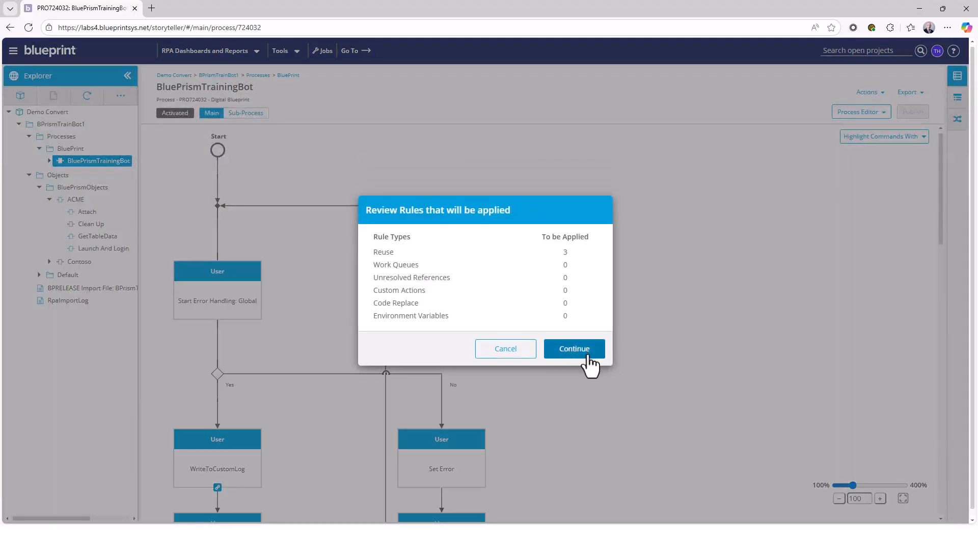
{"action": "left_click", "coordinate": [585, 357]}
{"action": "left_click", "coordinate": [701, 474]}
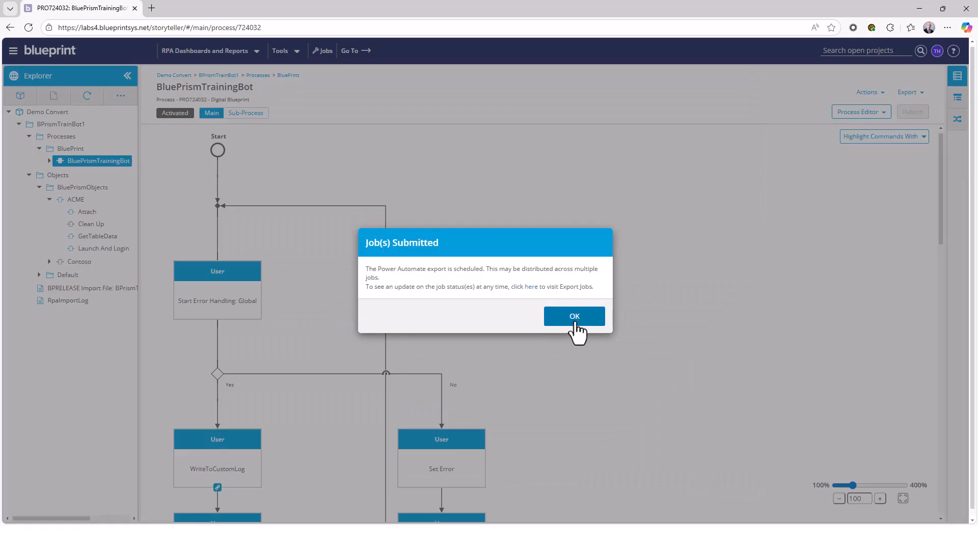
{"action": "left_click", "coordinate": [575, 327]}
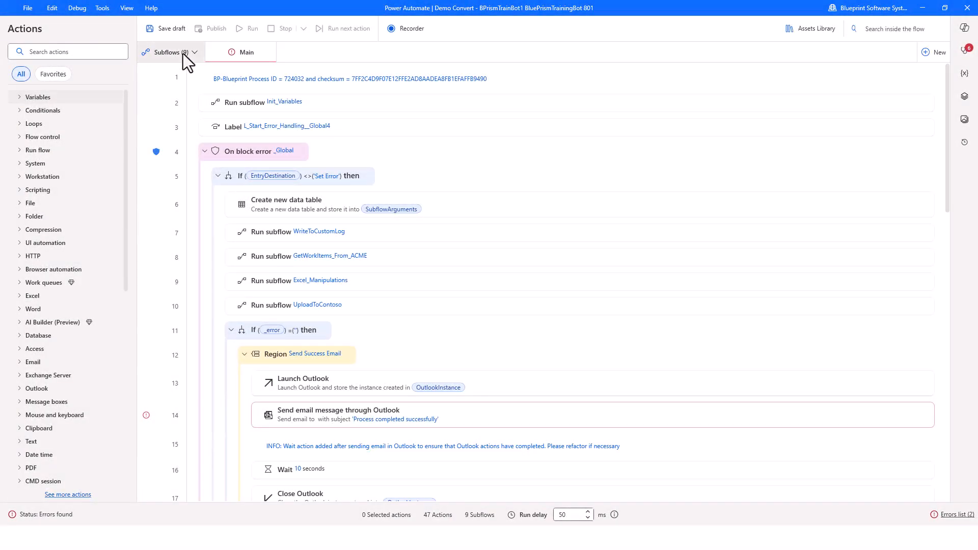
Step: In Power Automate, check the list of subflows in the re-exported BluePrismTrainingBot flow
{"action": "left_click", "coordinate": [182, 53]}
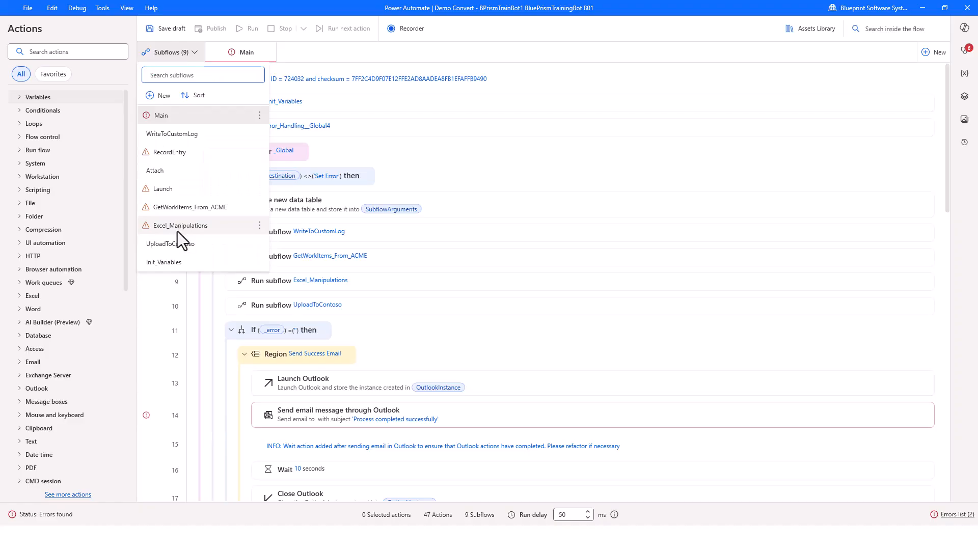
{"action": "left_click", "coordinate": [800, 54]}
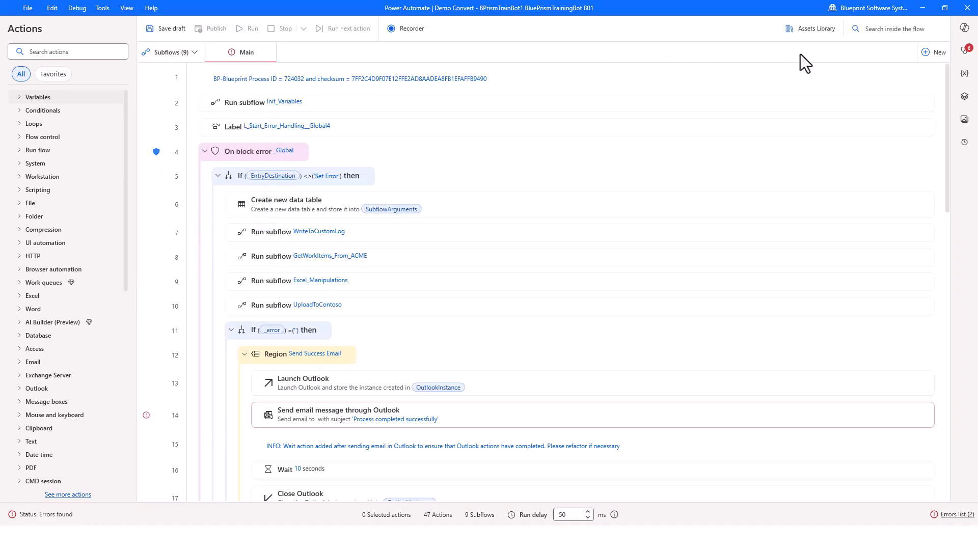
Step: Search the flow for "run flow", go to the GetTableData call in GetWorkItems_From_ACME, and return to the flows list
{"action": "left_click", "coordinate": [878, 28]}
{"action": "type", "text": "run"}
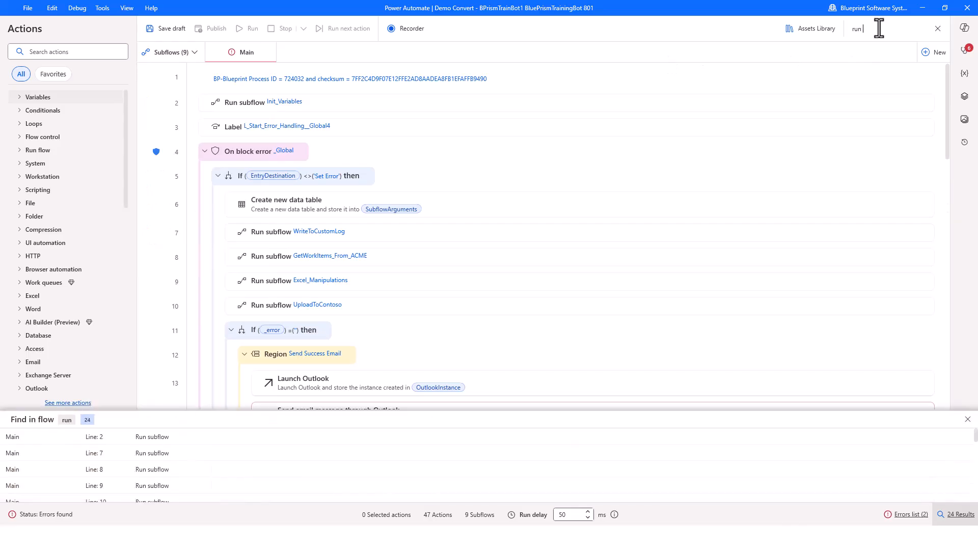
{"action": "type", "text": " flow"}
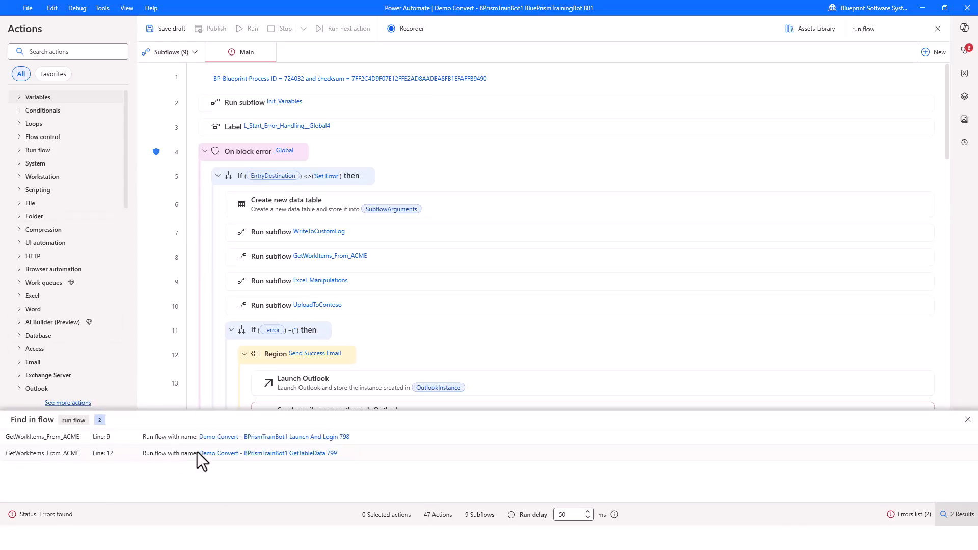
{"action": "left_click", "coordinate": [192, 453]}
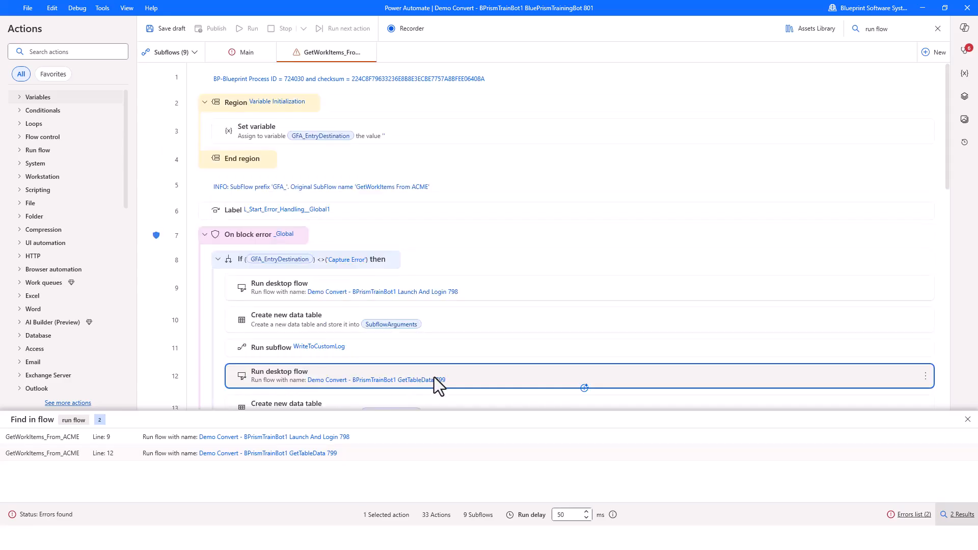
{"action": "left_click", "coordinate": [922, 7]}
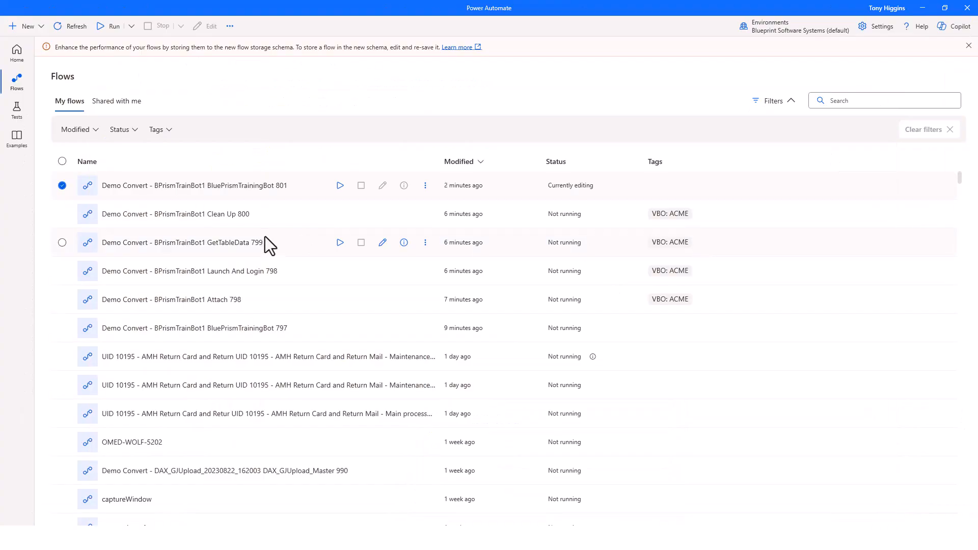